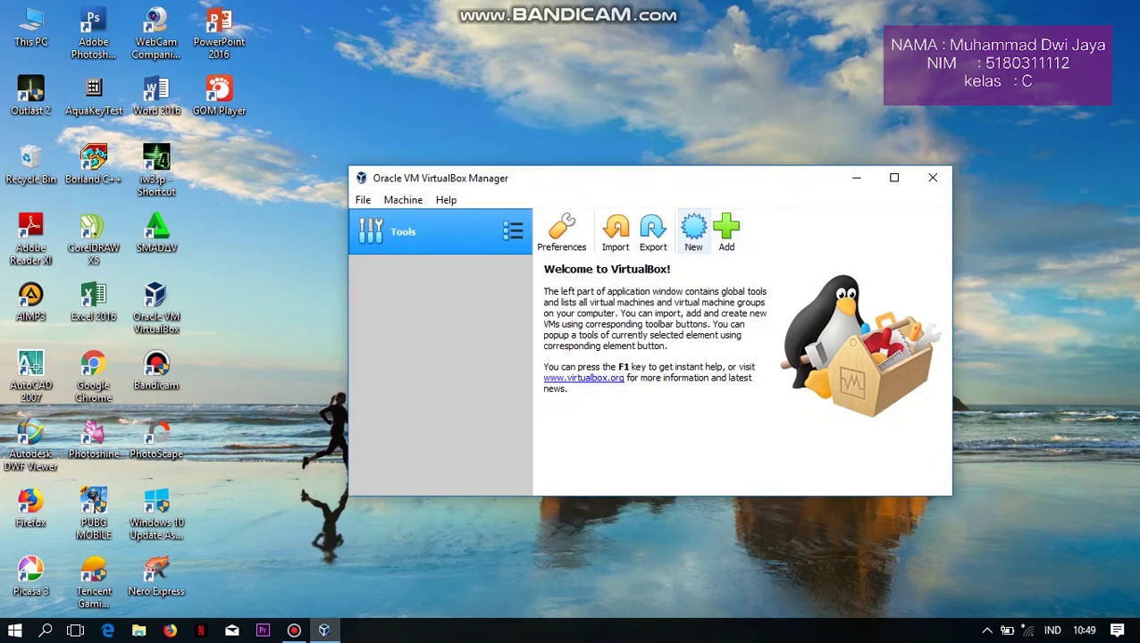
- Create a new VM named with the user's full name, set to Windows 10 (64-bit), and continue
left_click(693, 230)
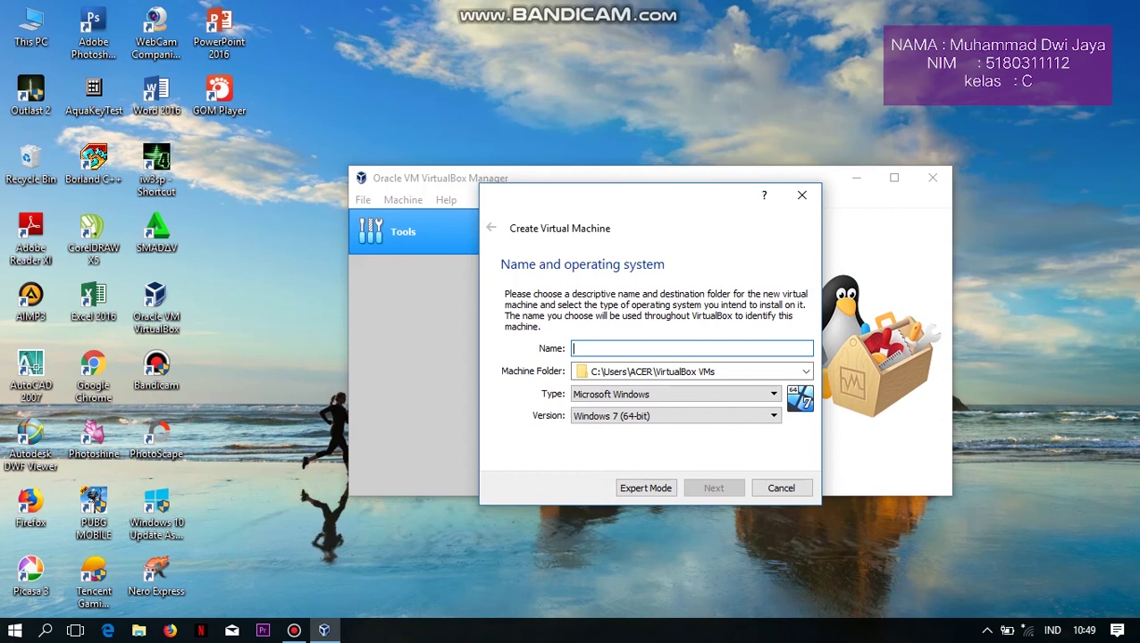
type("Muham")
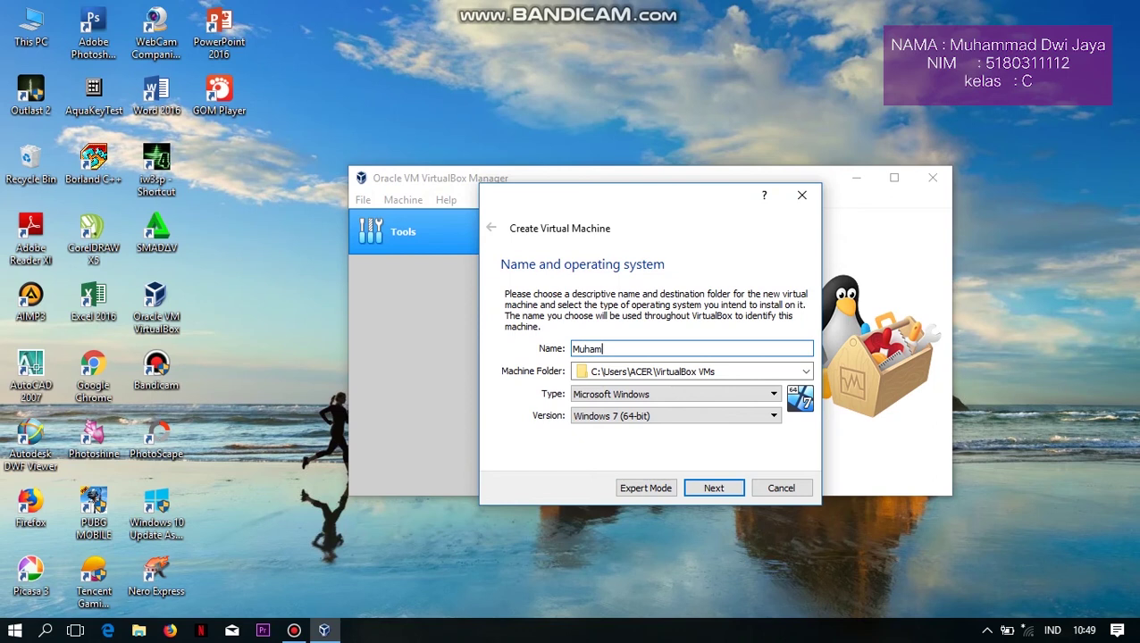
type("mad Dwi Jaya")
key("Tab")
key("Tab")
key("Tab")
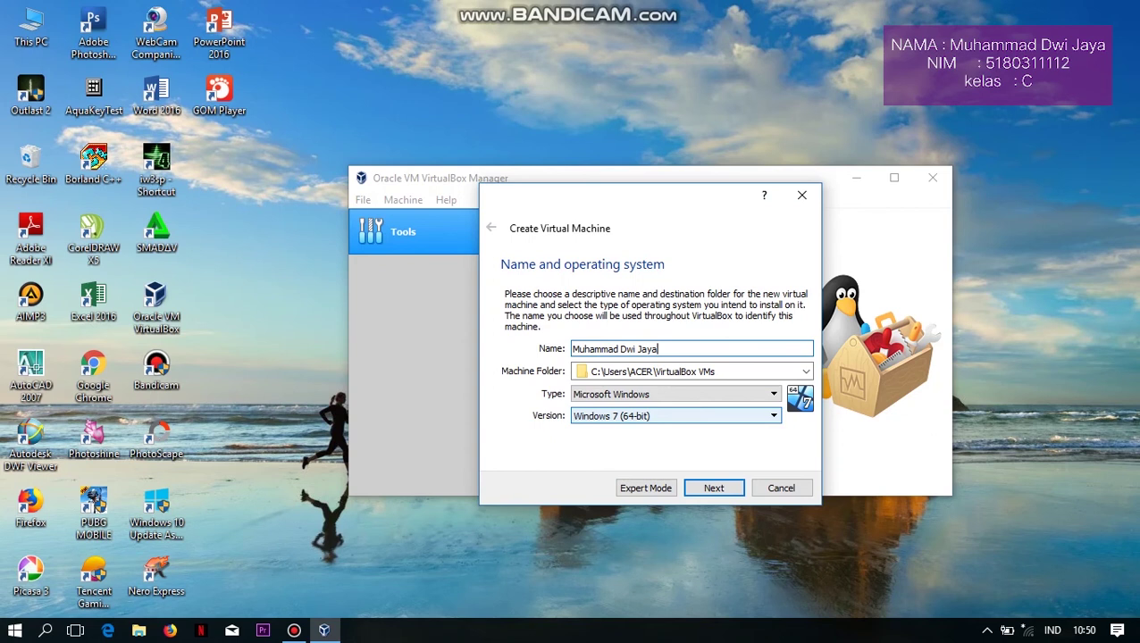
key("alt+Down")
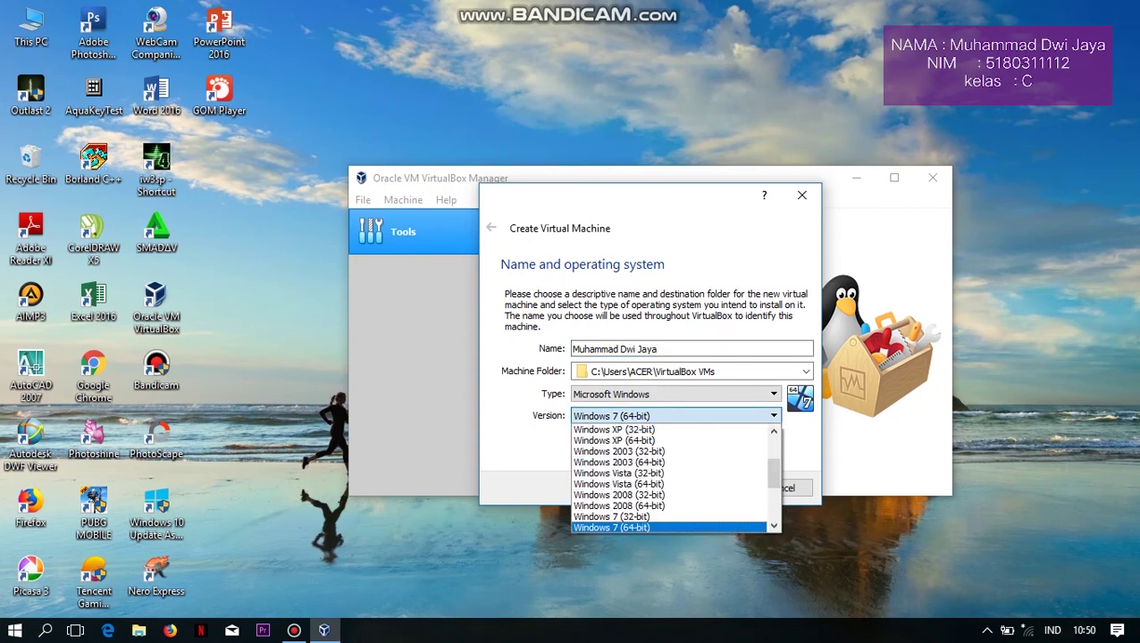
key("Down")
key("Down")
key("Down")
key("Down")
key("Down")
key("Down")
key("Down")
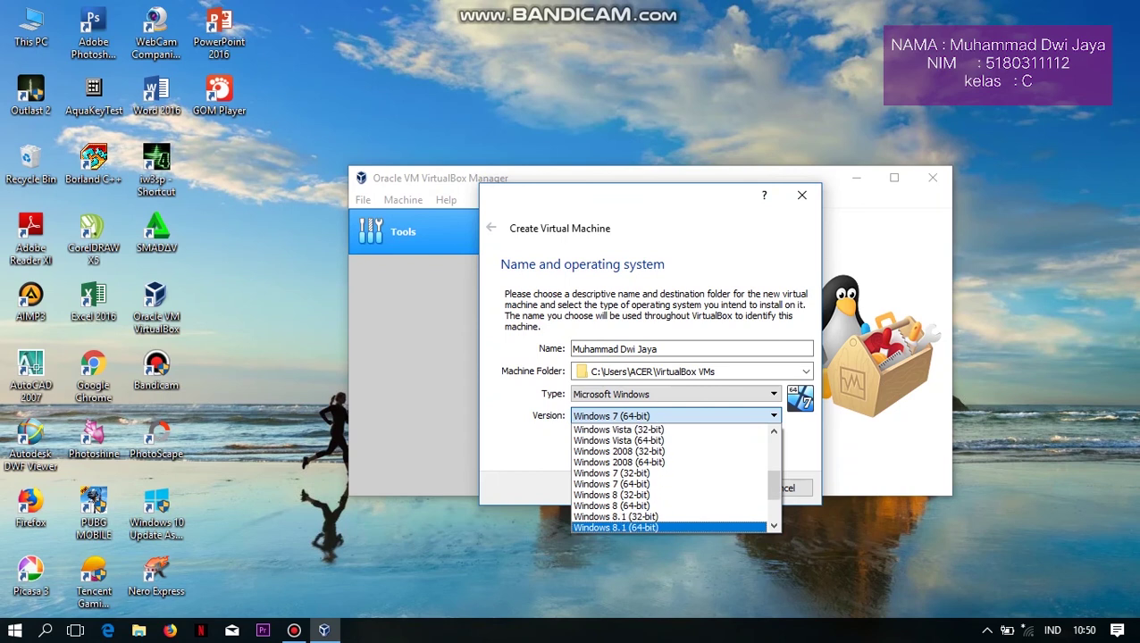
key("Down")
key("Down")
key("Down")
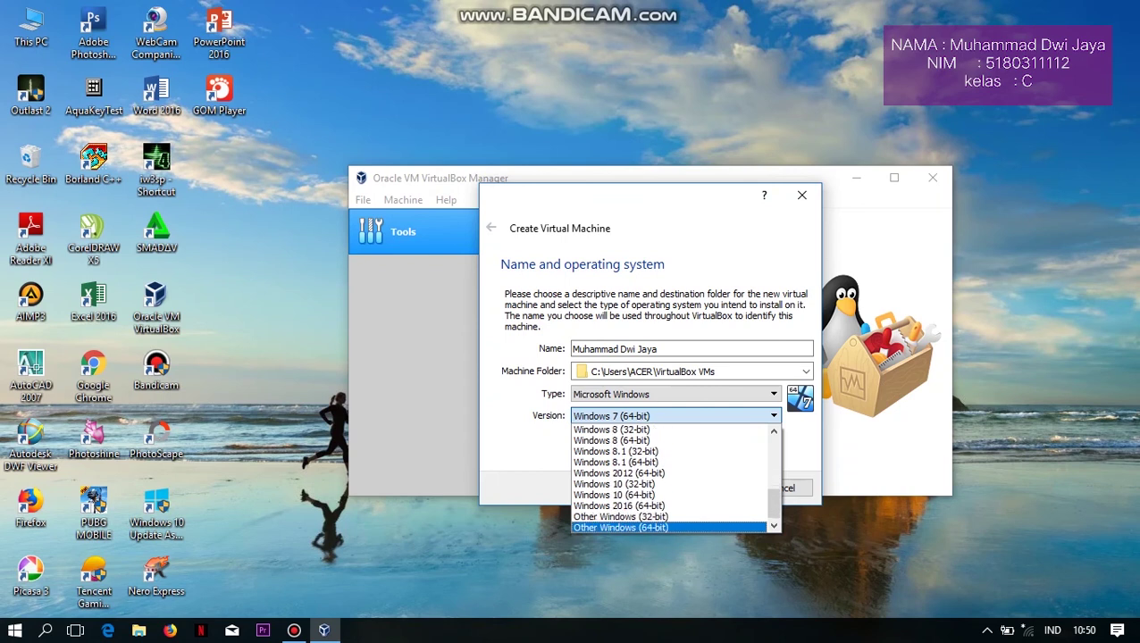
key("Up")
key("Up")
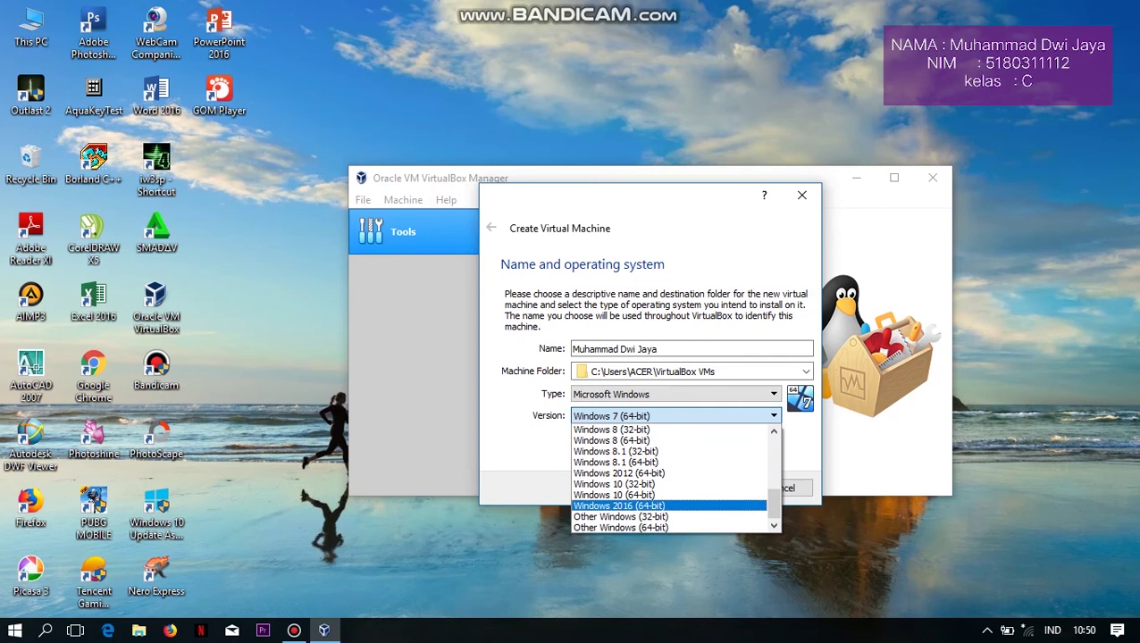
key("Up")
key("Return")
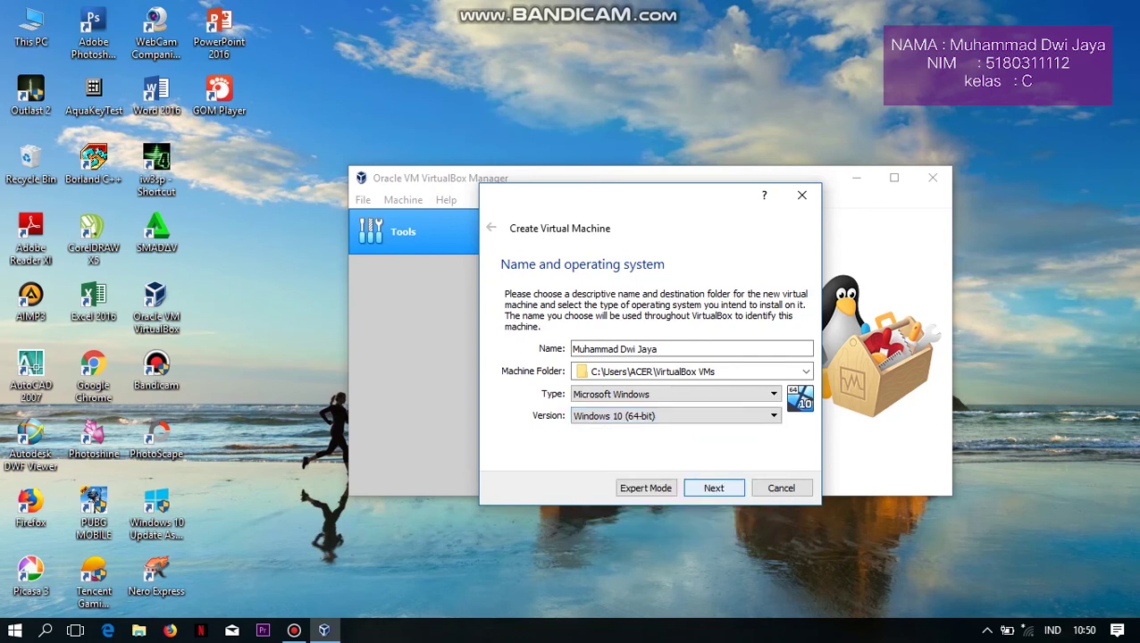
key("Return")
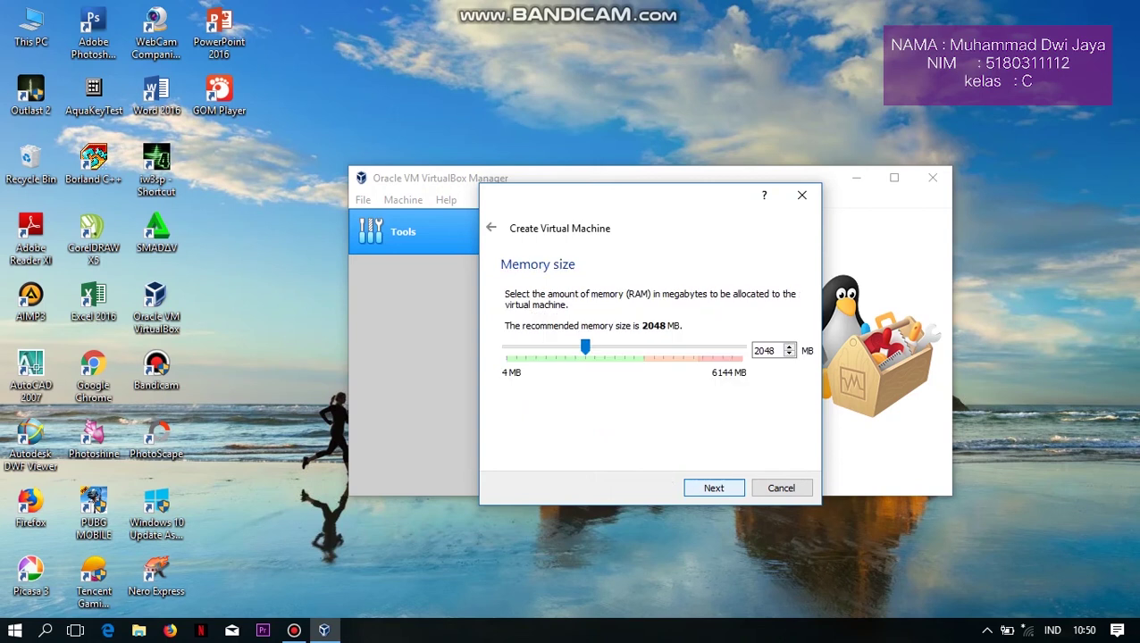
- Keep 2048 MB memory and create a dynamically allocated 50 GB VDI hard disk
key("Return")
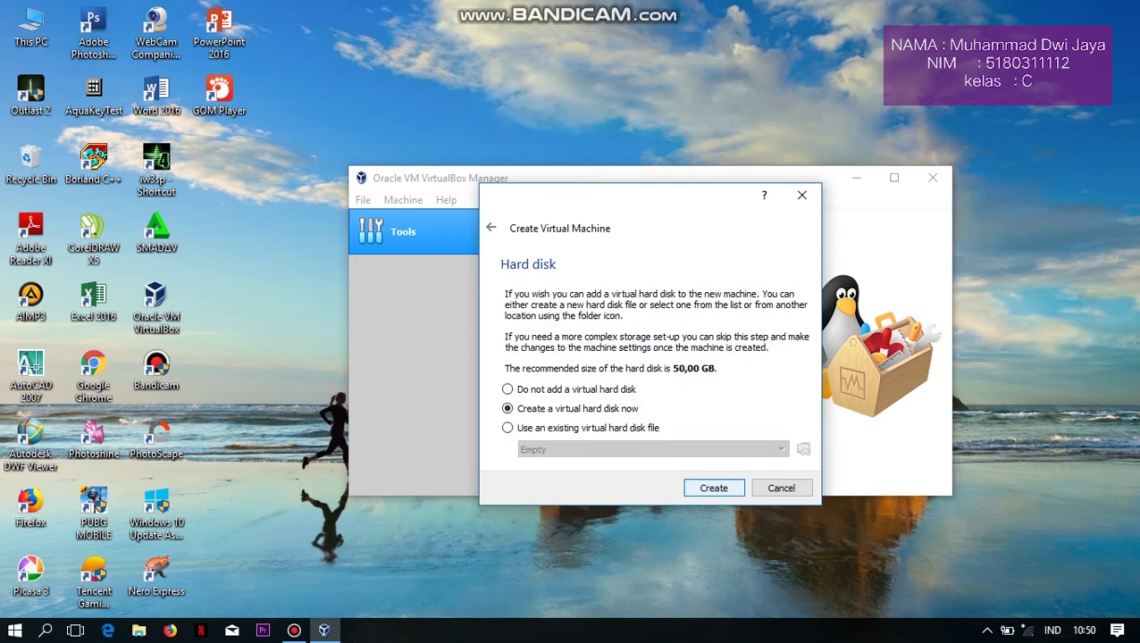
key("Return")
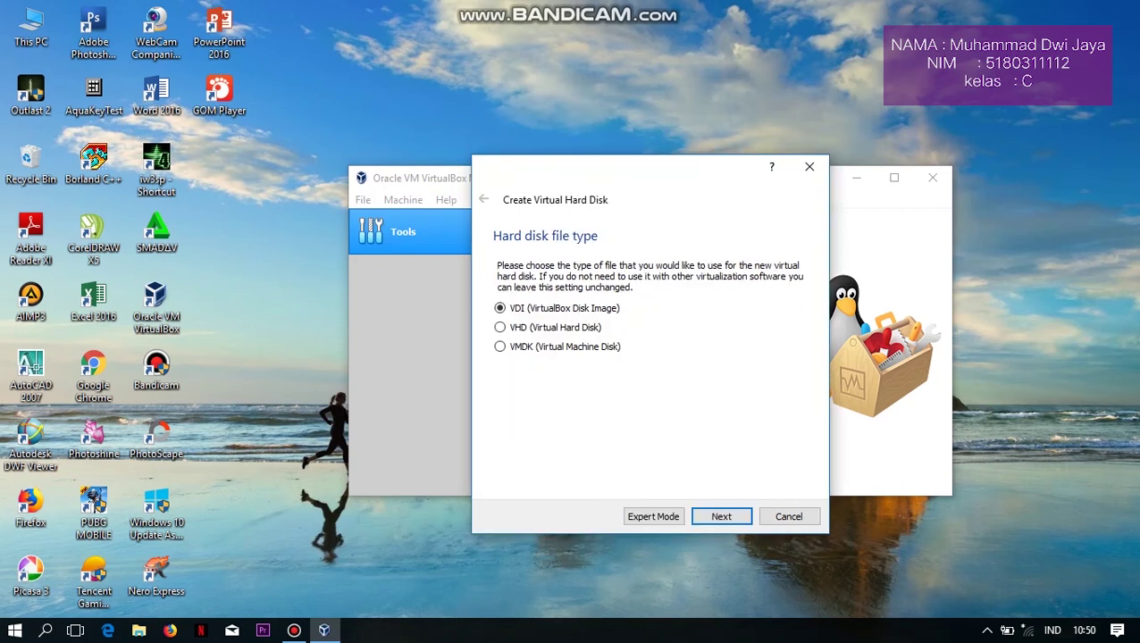
key("Return")
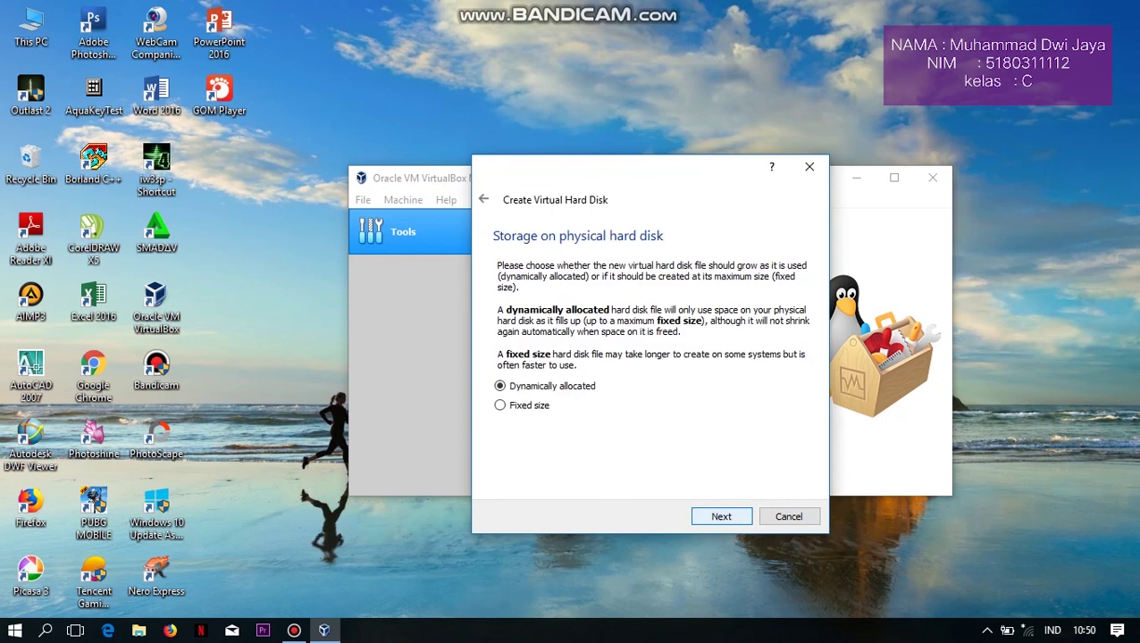
key("Return")
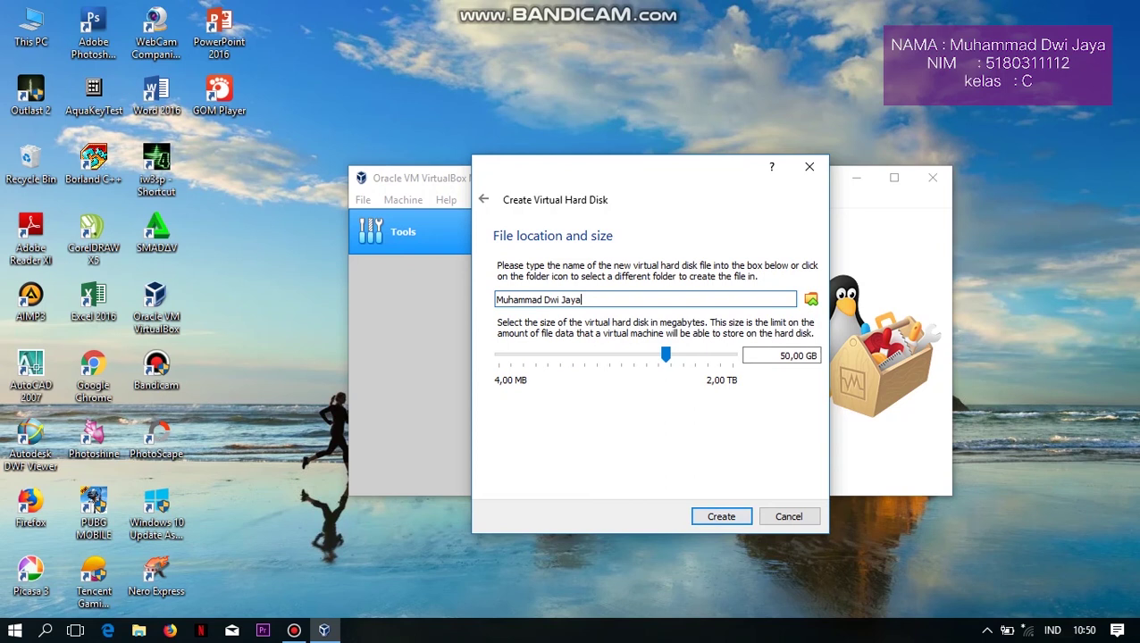
left_click(721, 516)
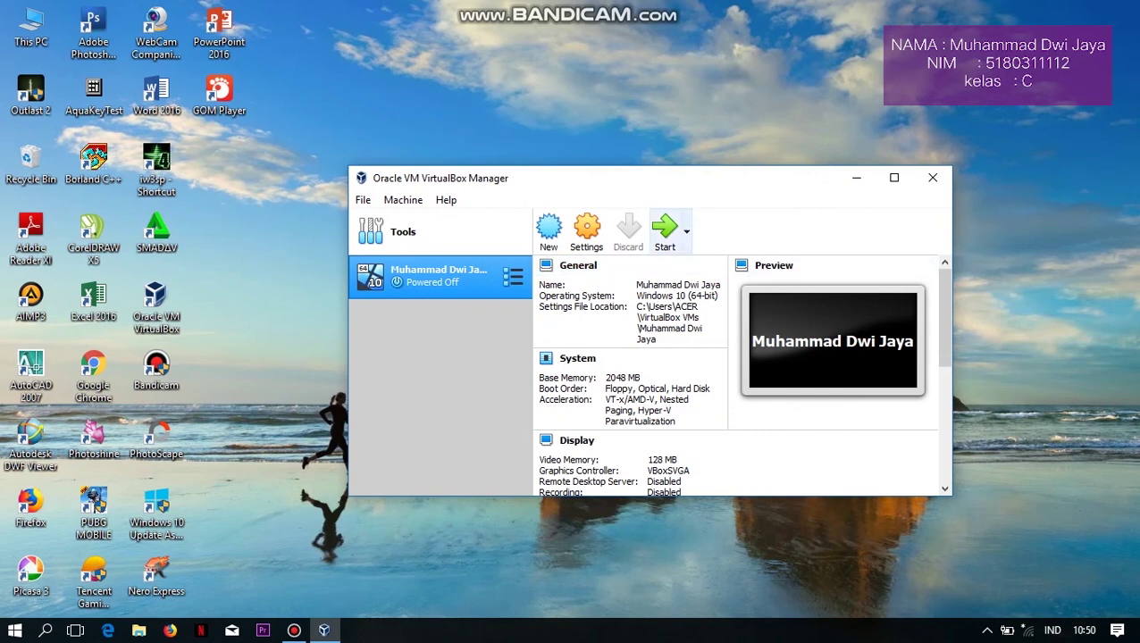
- Start the VM and select en_windows_10_pro_10240_x64_dvd.iso from D:\so as start-up disk
left_click(665, 230)
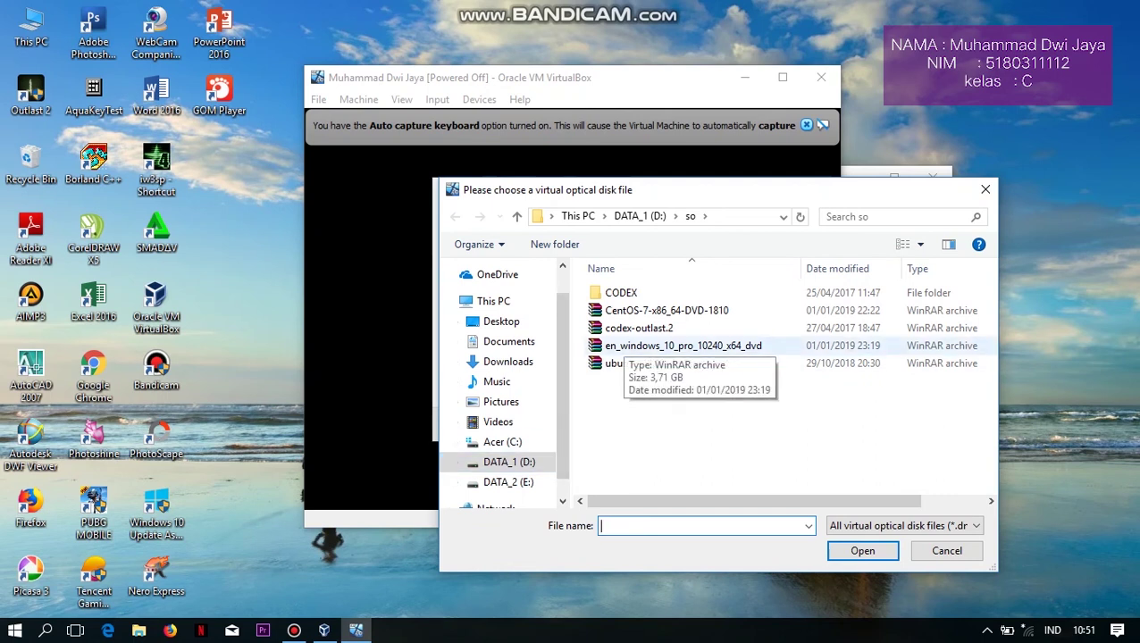
left_click(625, 346)
key("Return")
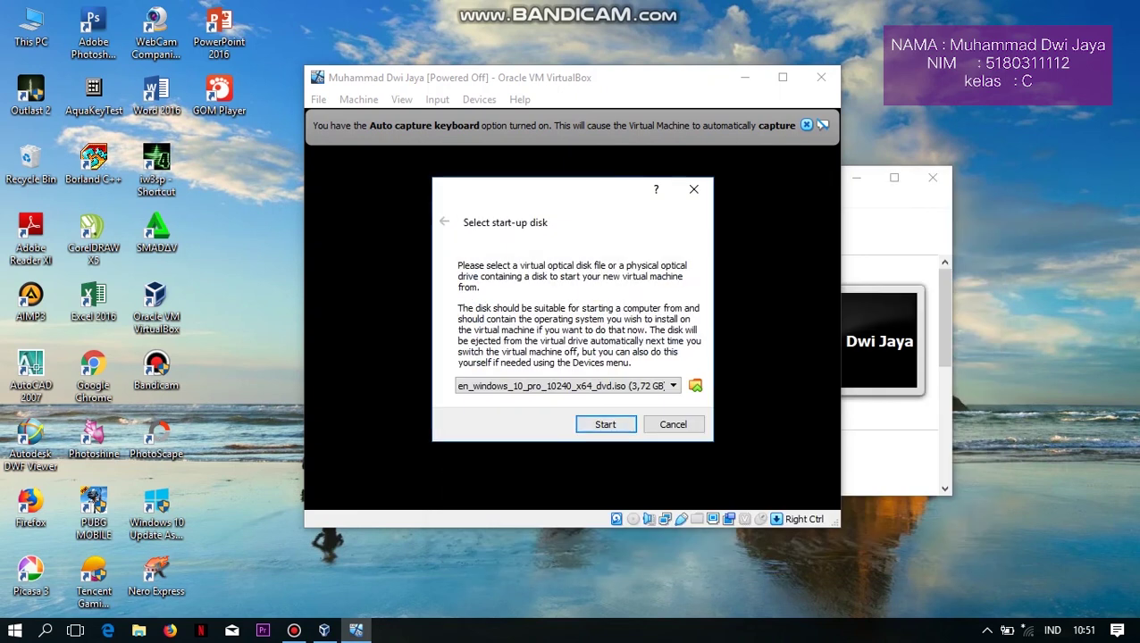
- Boot the VM from the Windows 10 ISO until Windows Setup loads
key("Return")
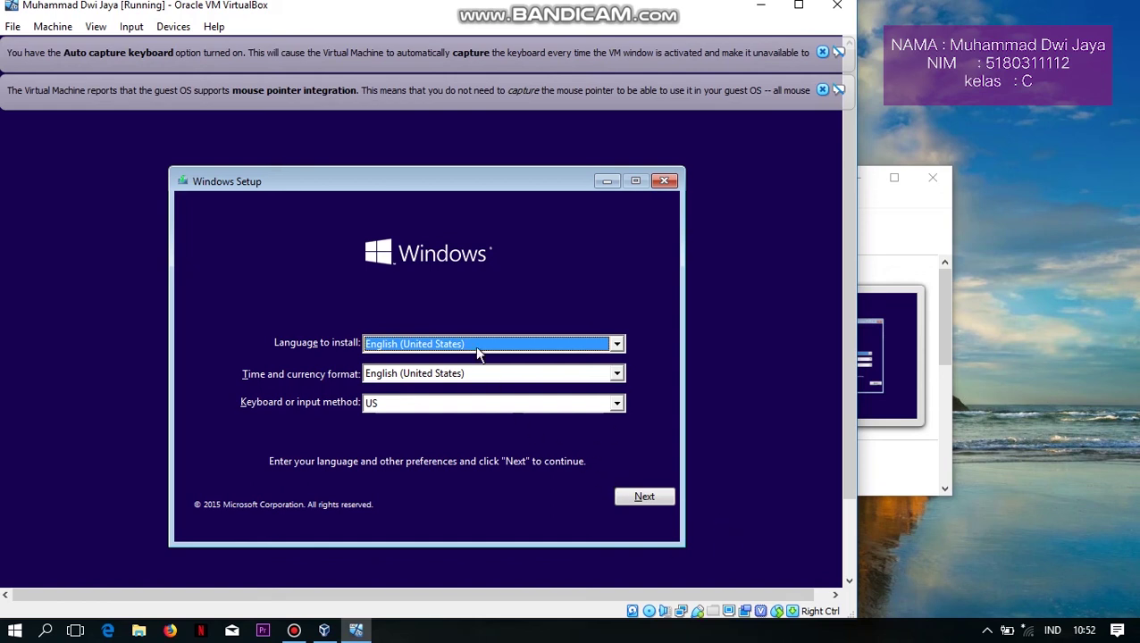
- Keep English (United States) language and time format, then begin Install now
left_click(616, 345)
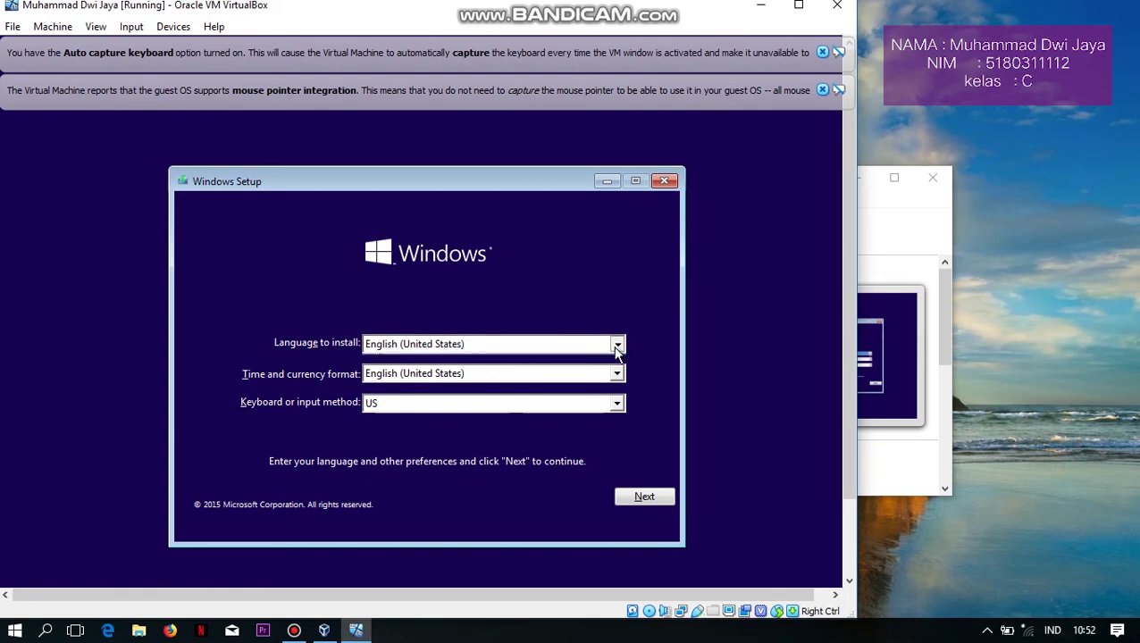
left_click(616, 376)
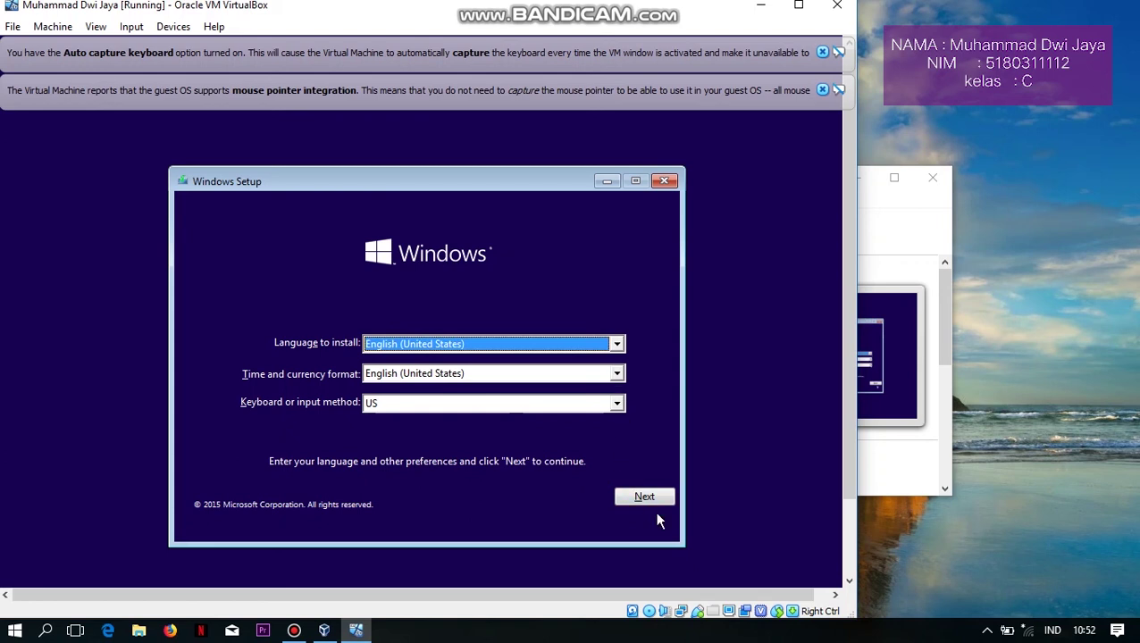
left_click(616, 375)
left_click(660, 386)
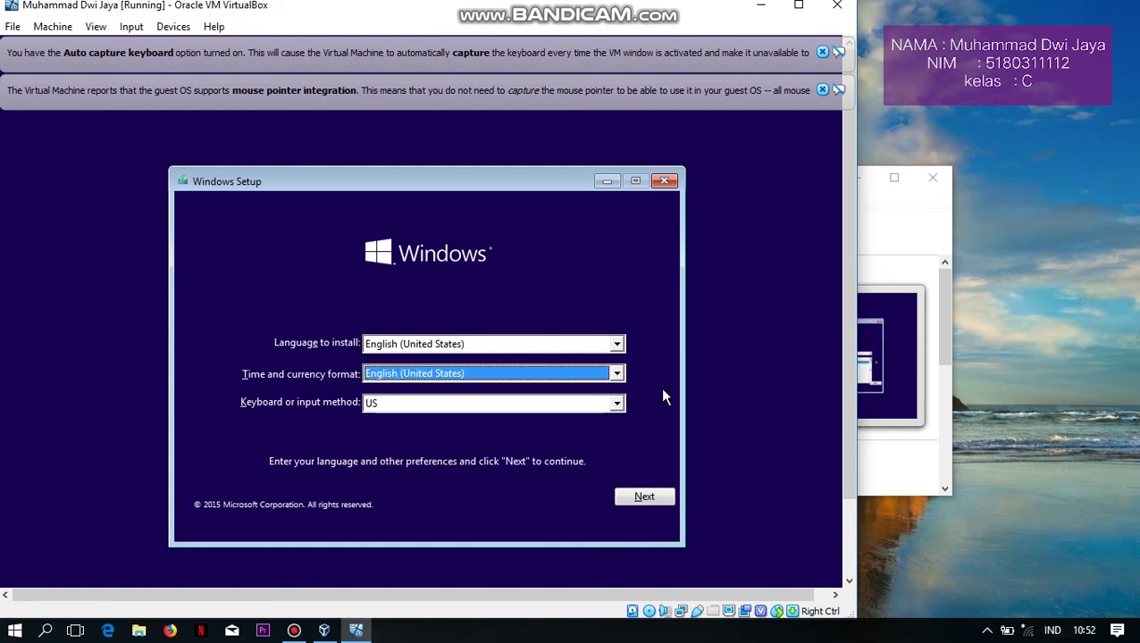
left_click(646, 496)
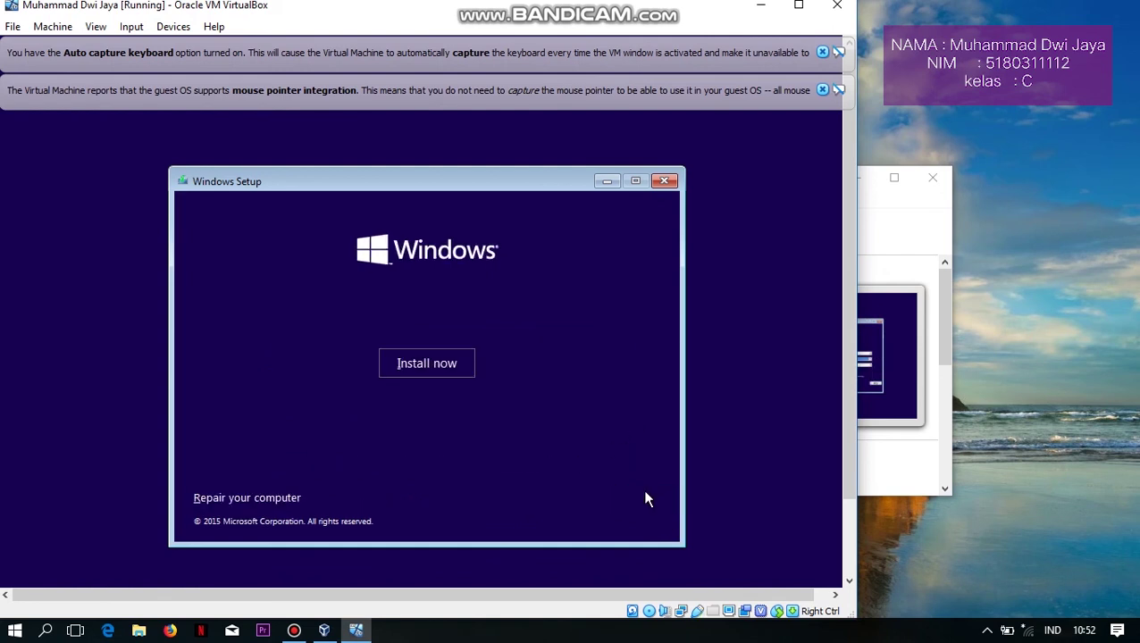
left_click(446, 370)
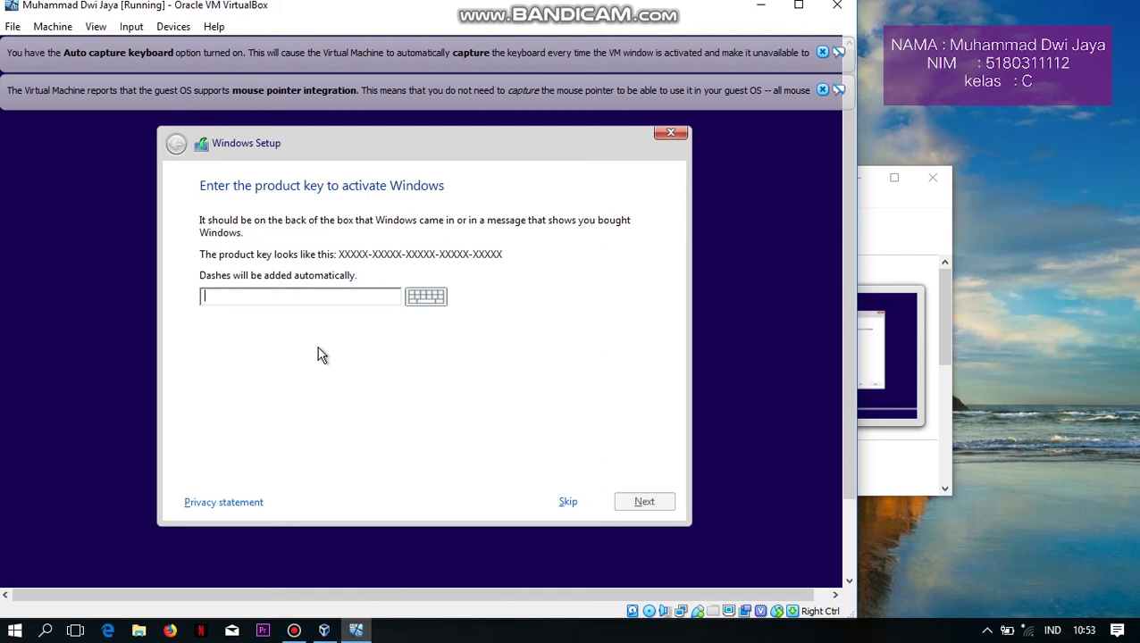
- Skip the product key, dismiss both VirtualBox notices, and accept the Windows license terms
left_click(556, 500)
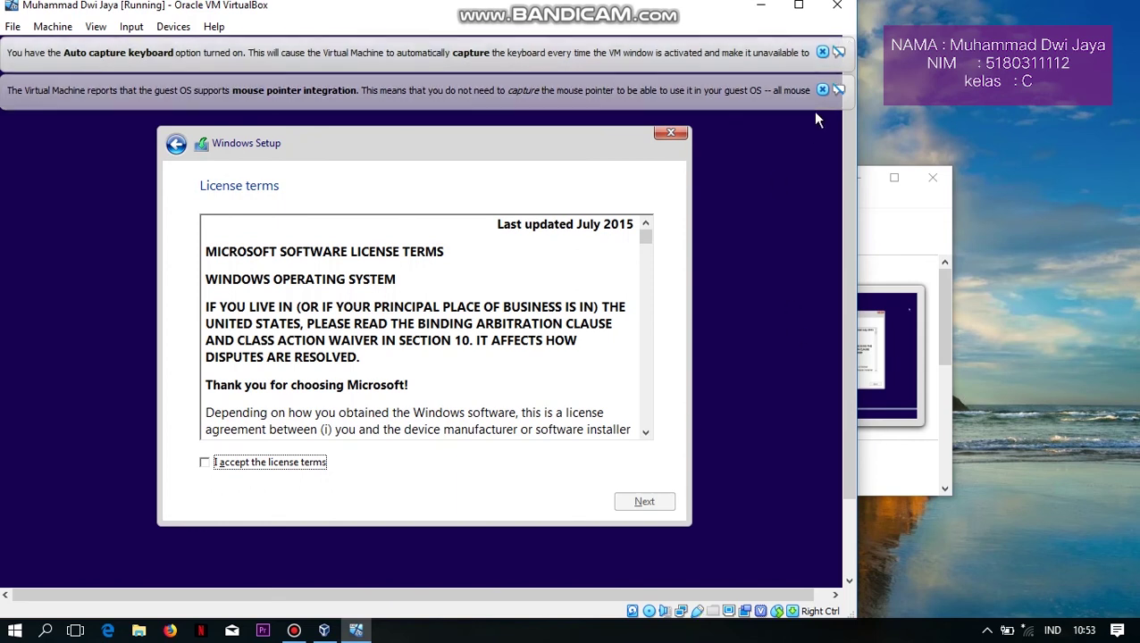
left_click(821, 52)
left_click(822, 52)
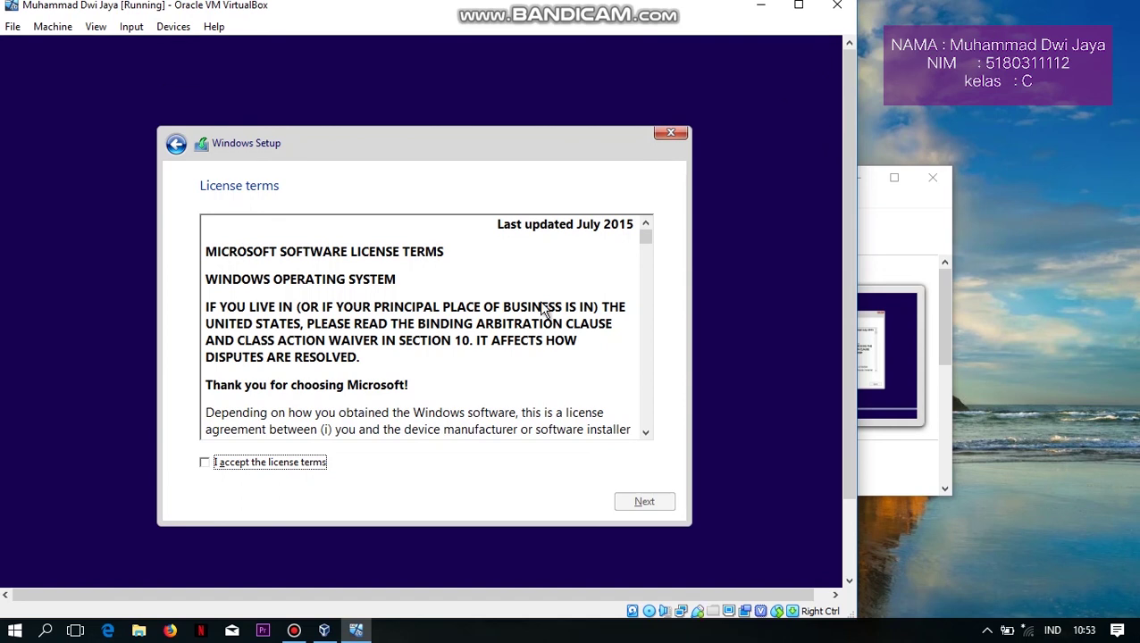
left_click(204, 462)
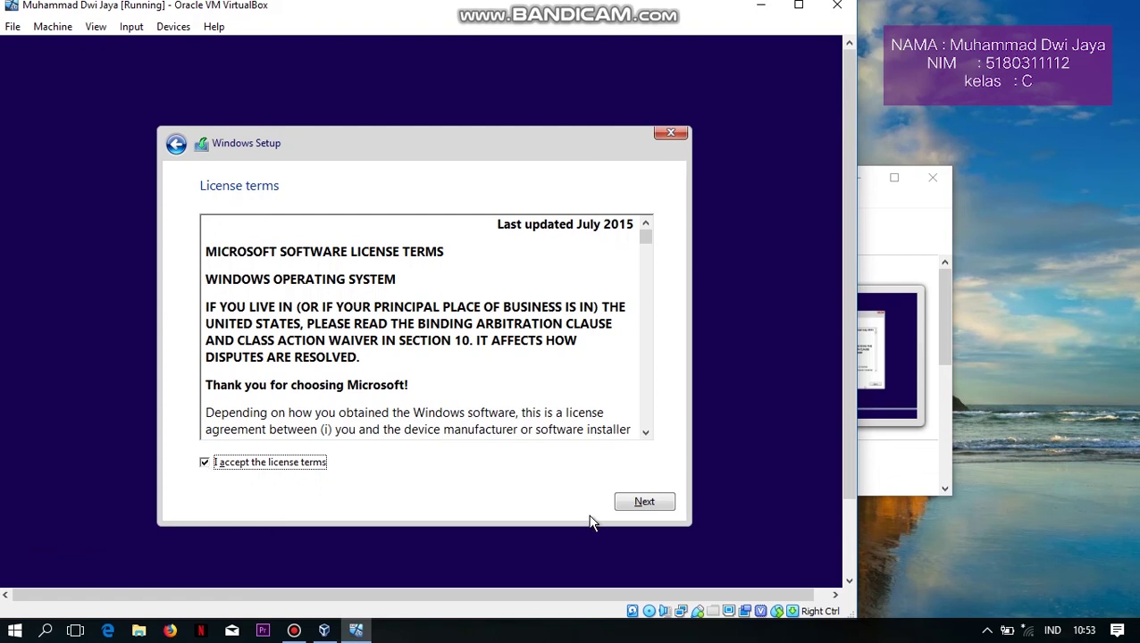
left_click(644, 502)
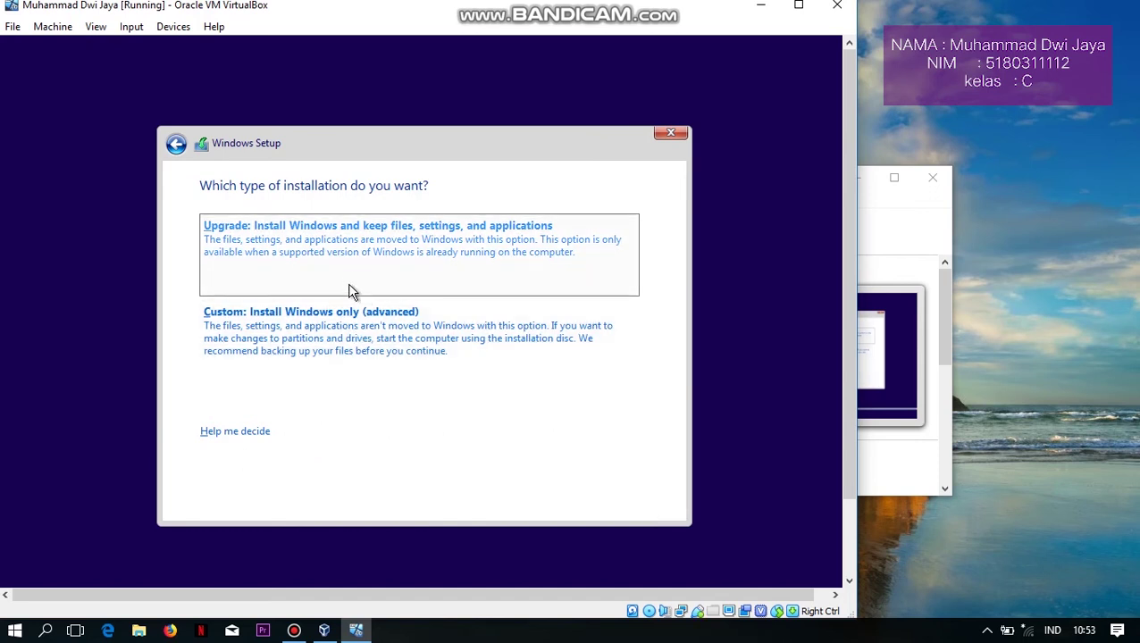
- Choose Custom install and create a 51200 MB partition on Drive 0, allowing system partitions
left_click(347, 338)
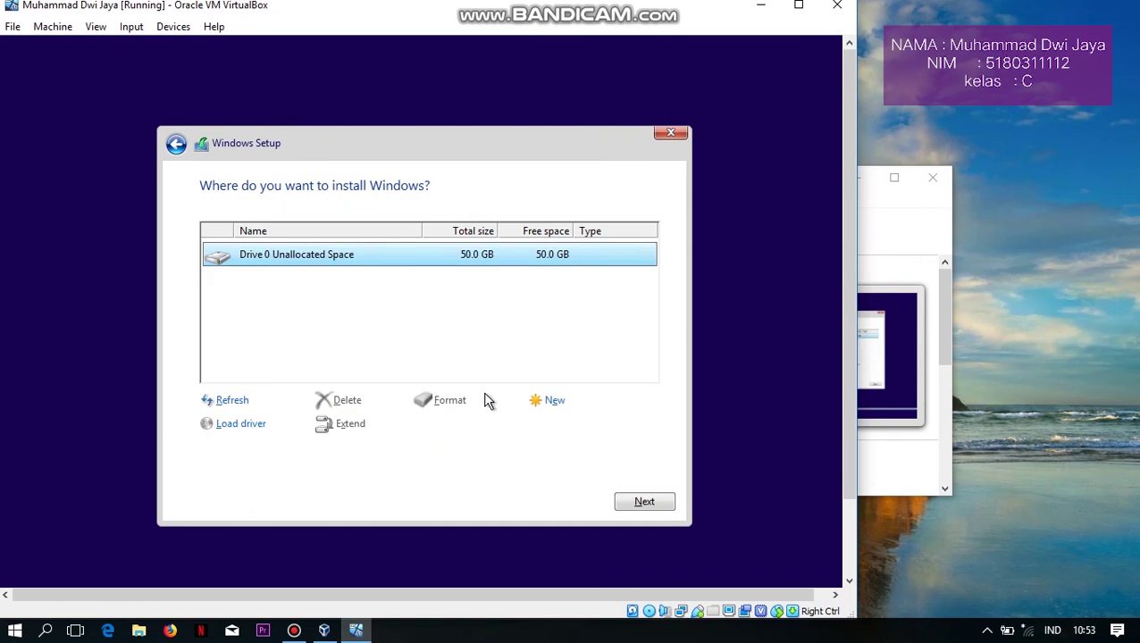
left_click(554, 411)
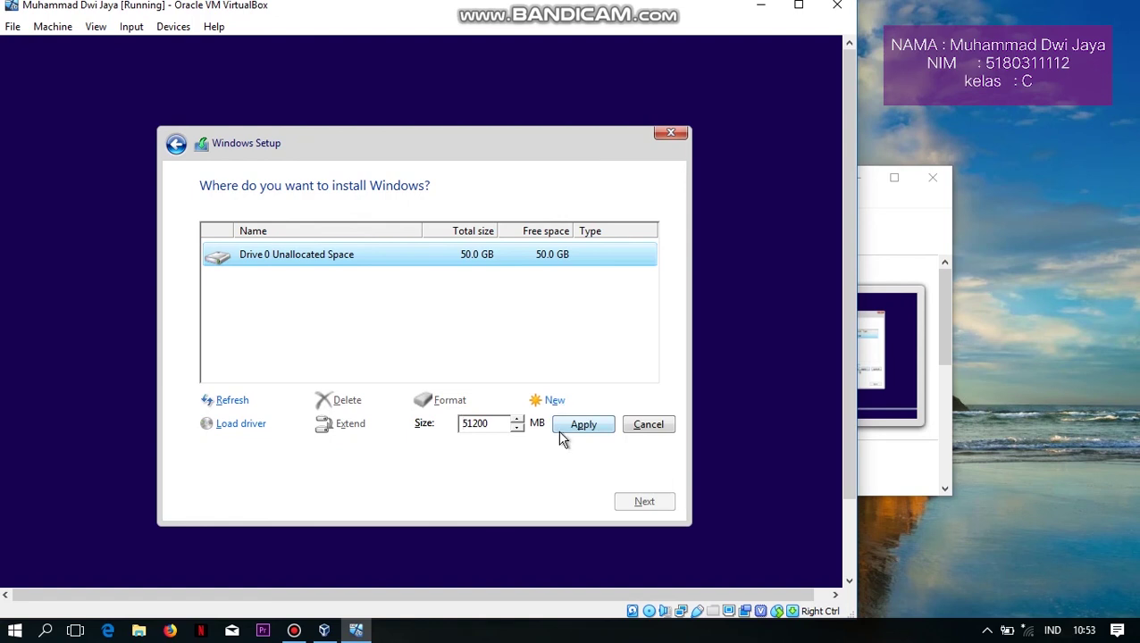
left_click(566, 427)
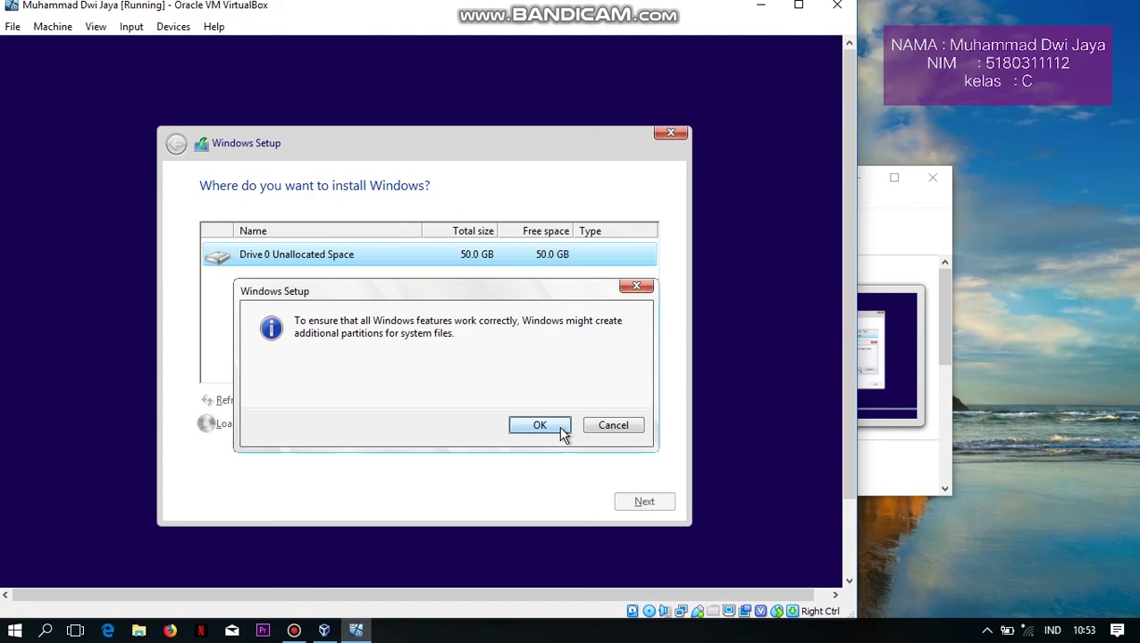
left_click(542, 426)
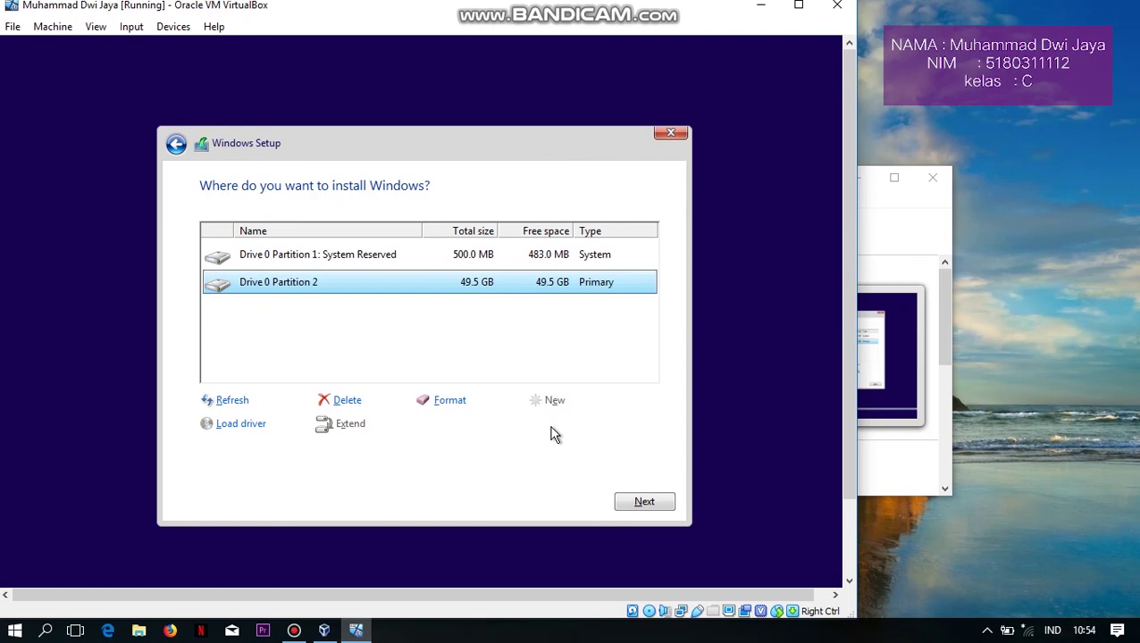
- Install Windows onto Drive 0 Partition 2 and wait through the restart
left_click(631, 498)
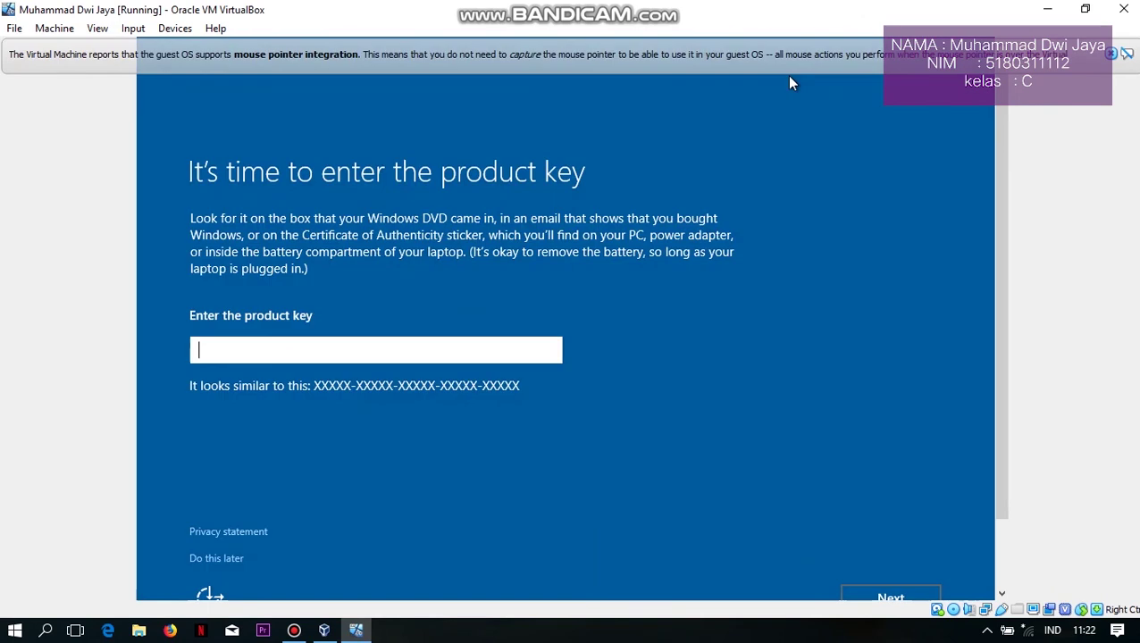
- Choose Do this later for the product key and accept Express settings
scroll(595, 333, "down", 2)
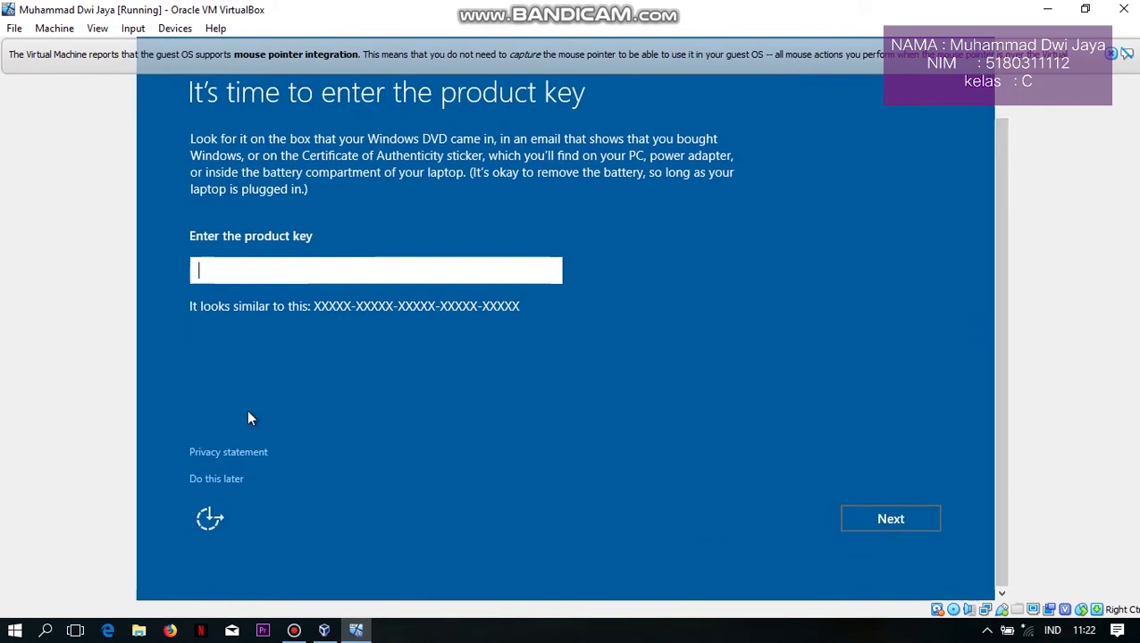
left_click(221, 477)
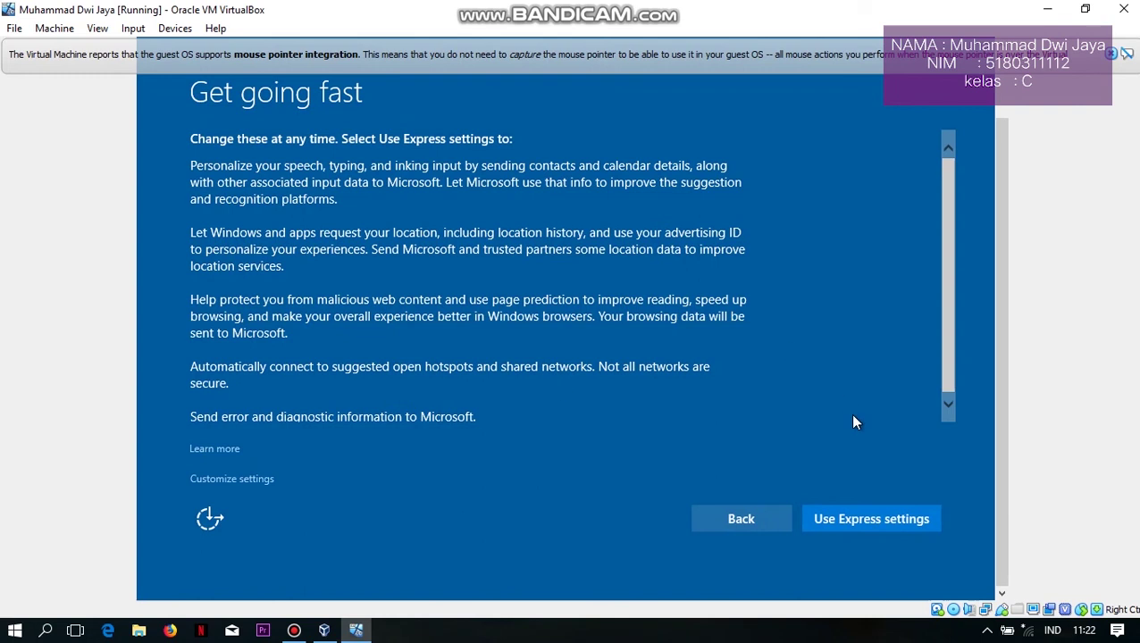
left_click(845, 527)
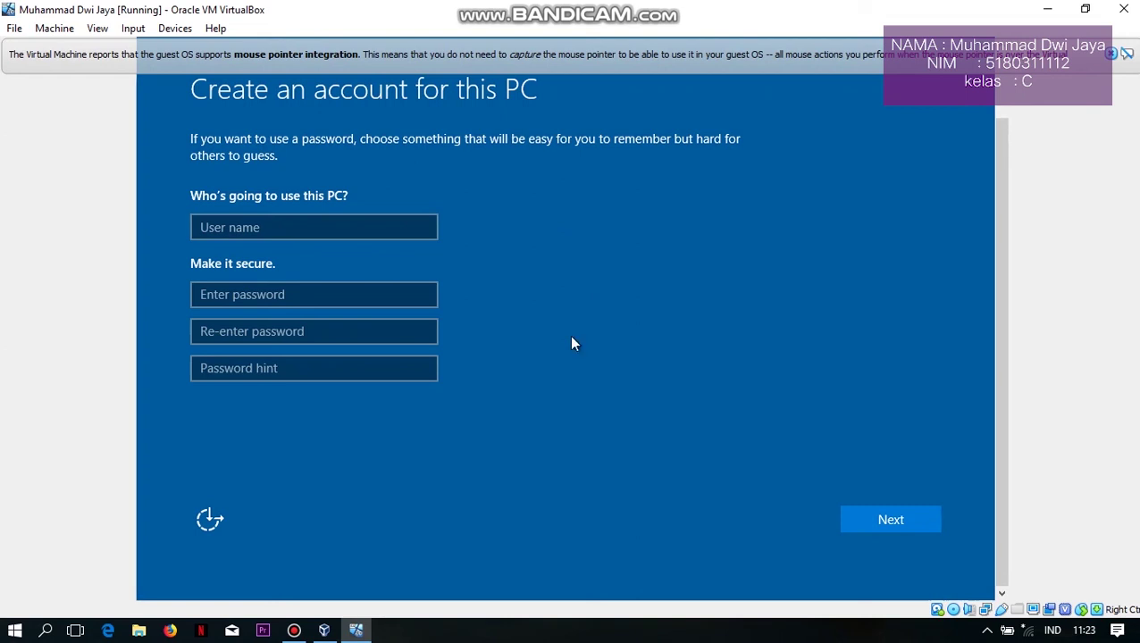
- Enter the user's full name as the account user name, correcting the typo, password left blank
left_click(289, 223)
left_click(289, 223)
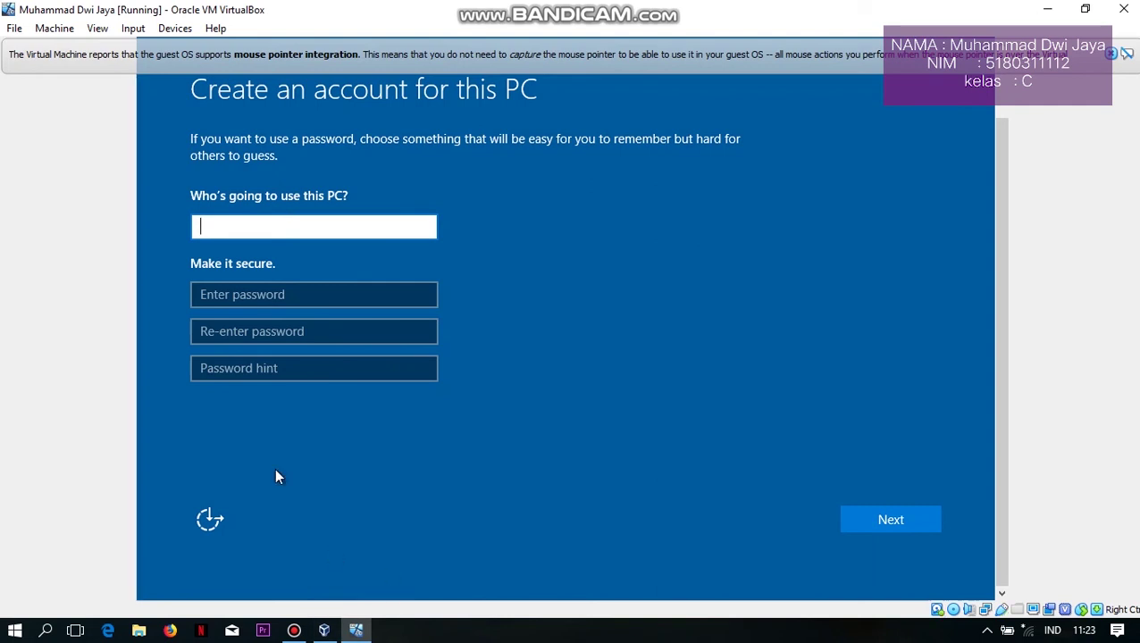
type("Muhammad Dwi jau")
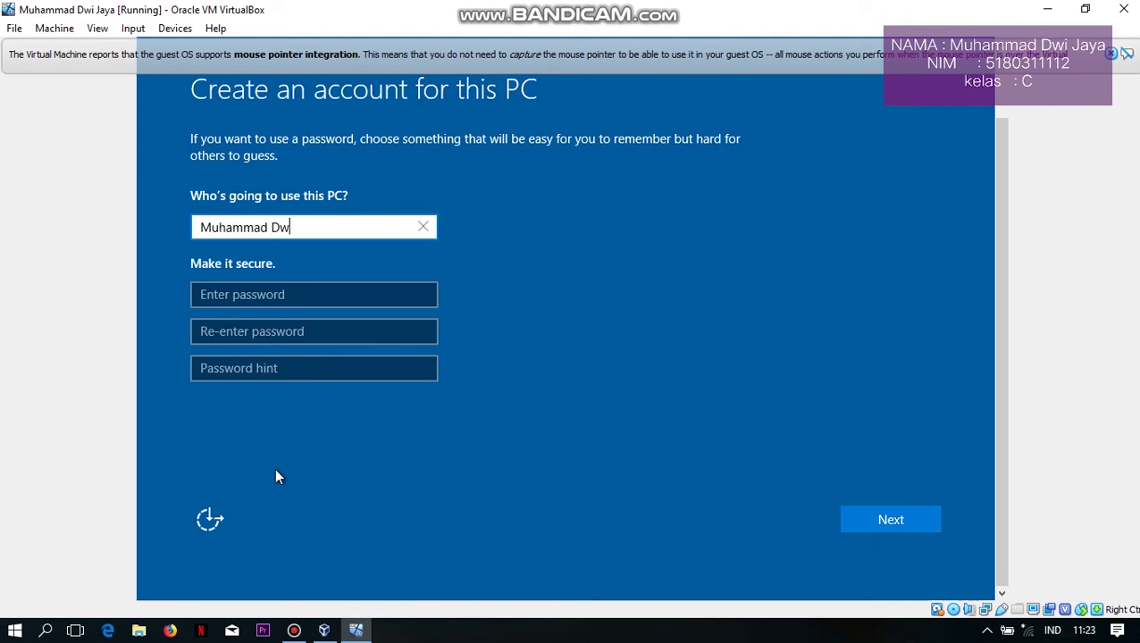
key("BackSpace")
type("ya")
key("BackSpace")
key("BackSpace")
type("ya")
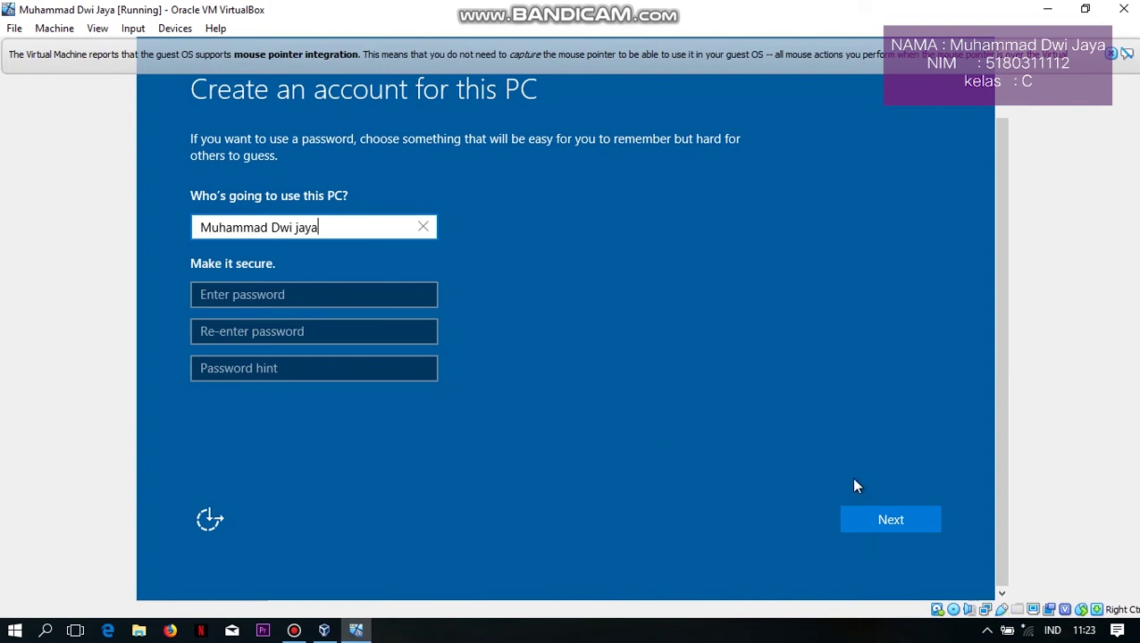
left_click(876, 528)
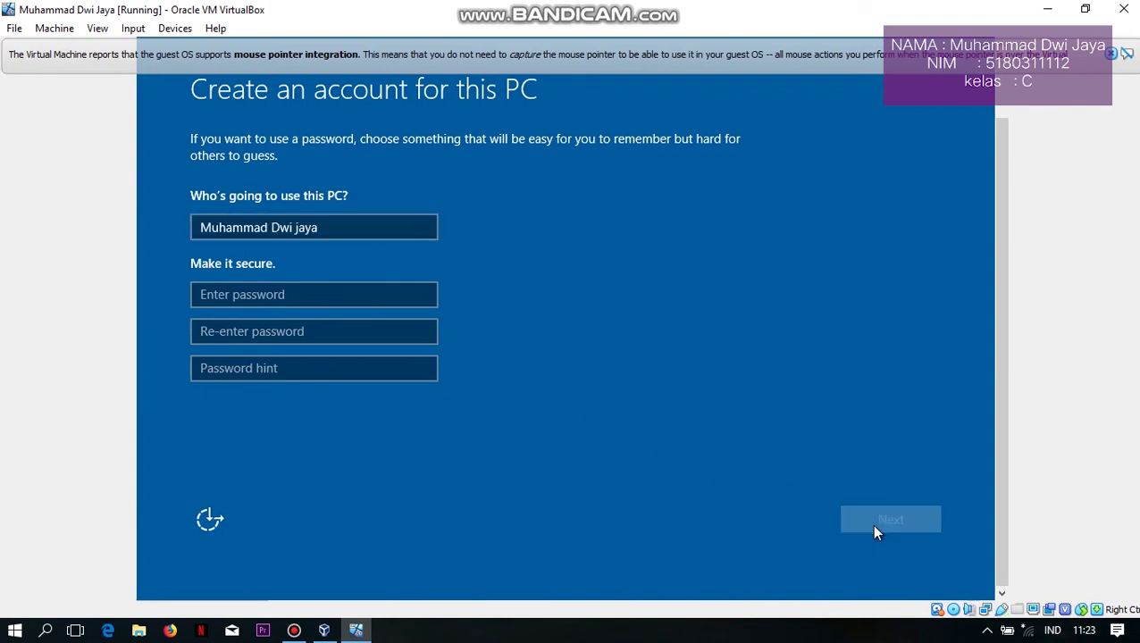
- Submit the passwordless Windows account and wait on the "Just a moment..." screen while setup finishes
left_click(874, 529)
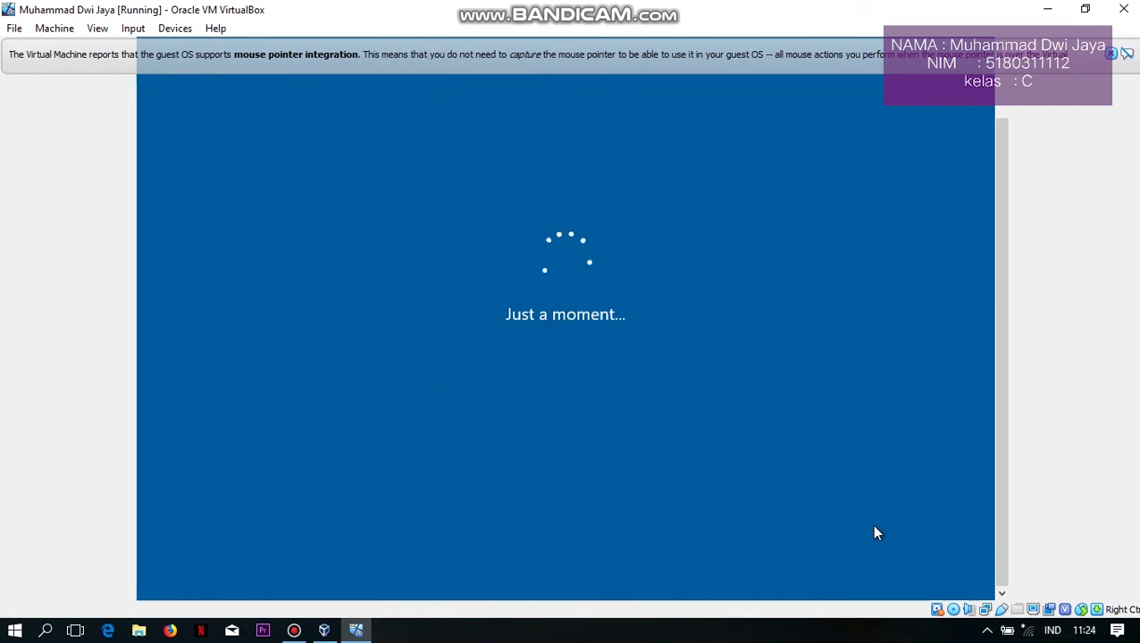